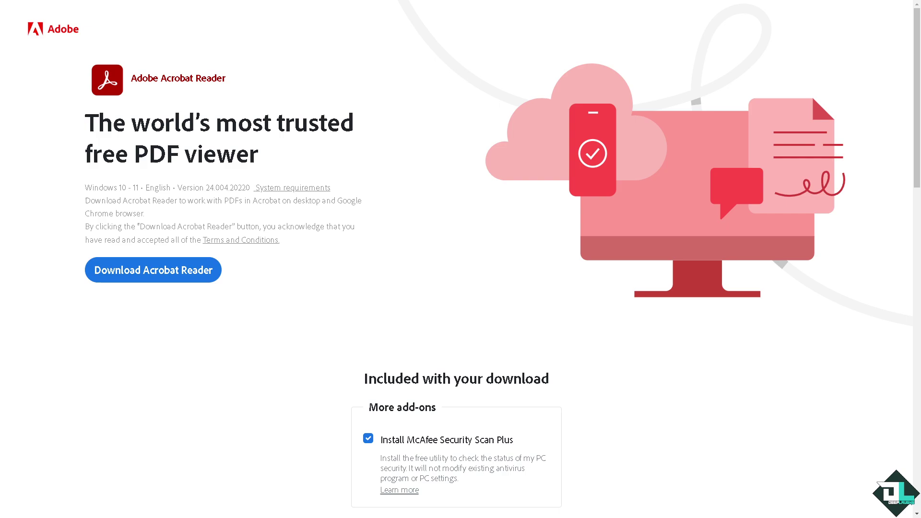
{"action": "scroll", "coordinate": [461, 260], "scroll_direction": "down", "scroll_amount": 15}
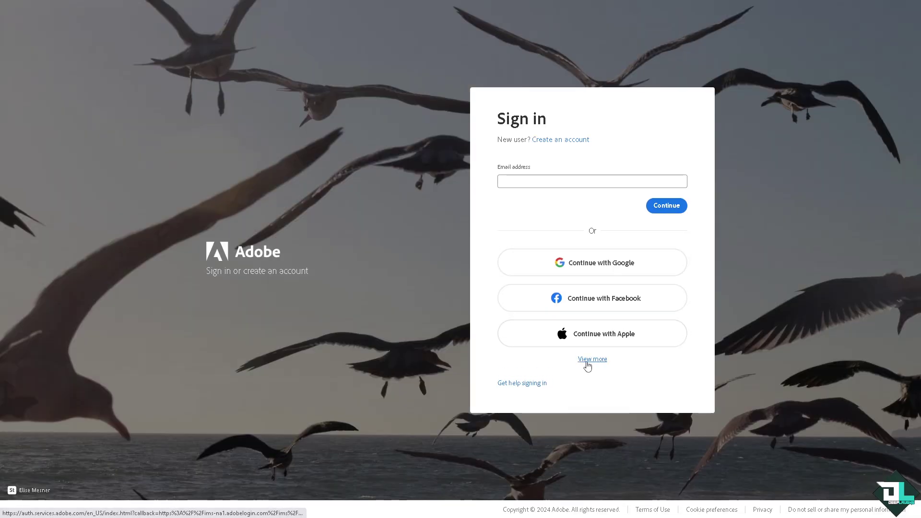
Sign in through the extra Adobe account options and reach Acrobat's Edit tools page
{"action": "left_click", "coordinate": [588, 360]}
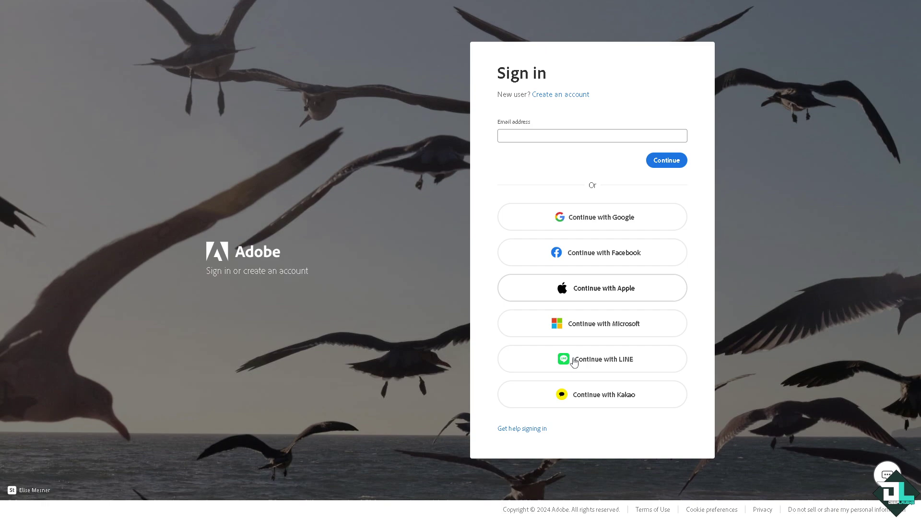
{"action": "left_click", "coordinate": [558, 94]}
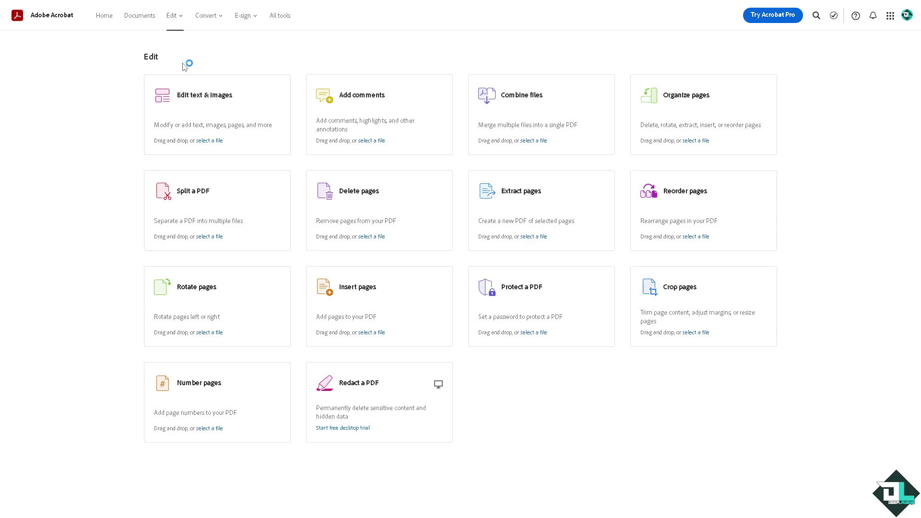
Go to the Documents list holding the 'how to change adobe acrobat language' PDF
{"action": "left_click", "coordinate": [136, 21]}
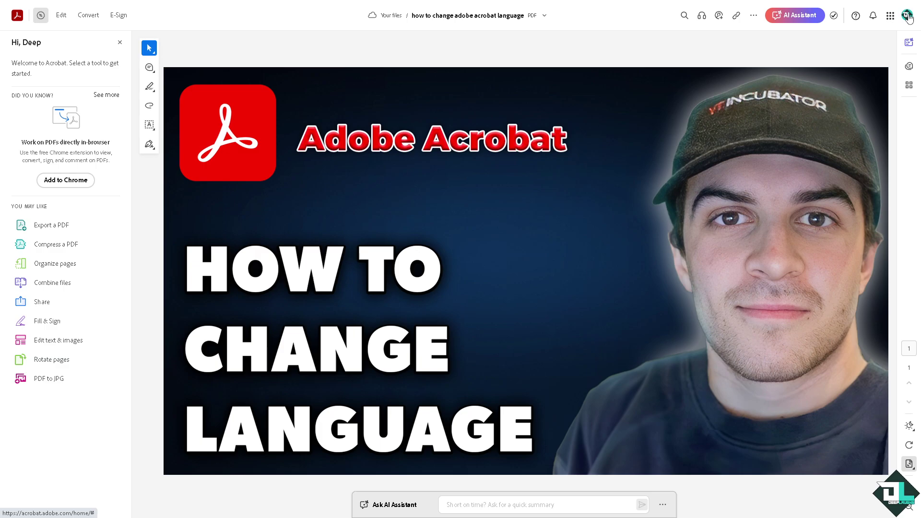
Open Acrobat Settings from the profile avatar menu, showing user locale English: US
{"action": "left_click", "coordinate": [908, 17]}
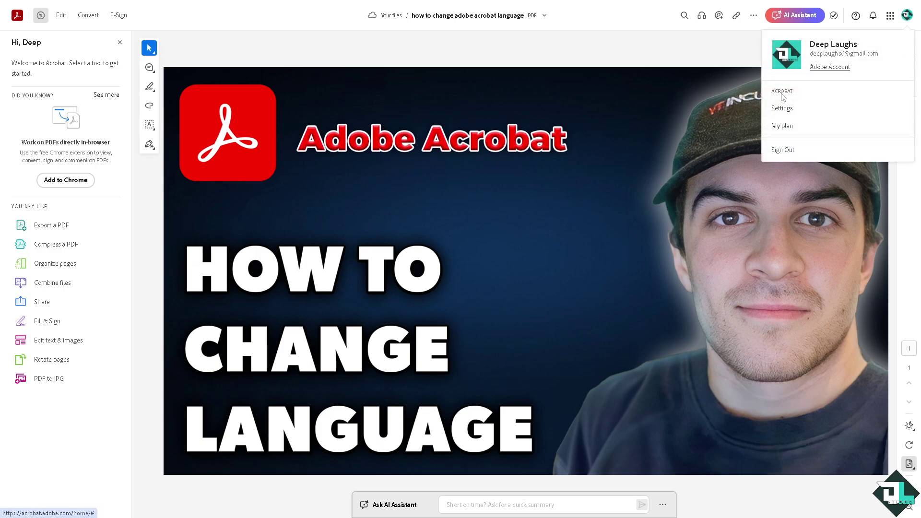
{"action": "left_click", "coordinate": [785, 112]}
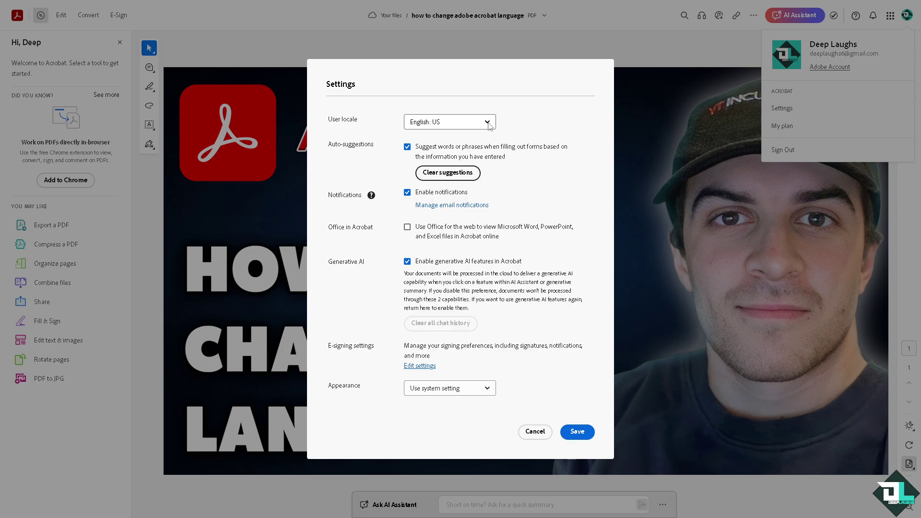
Expand the User locale dropdown to view the available interface languages
{"action": "left_click", "coordinate": [487, 123]}
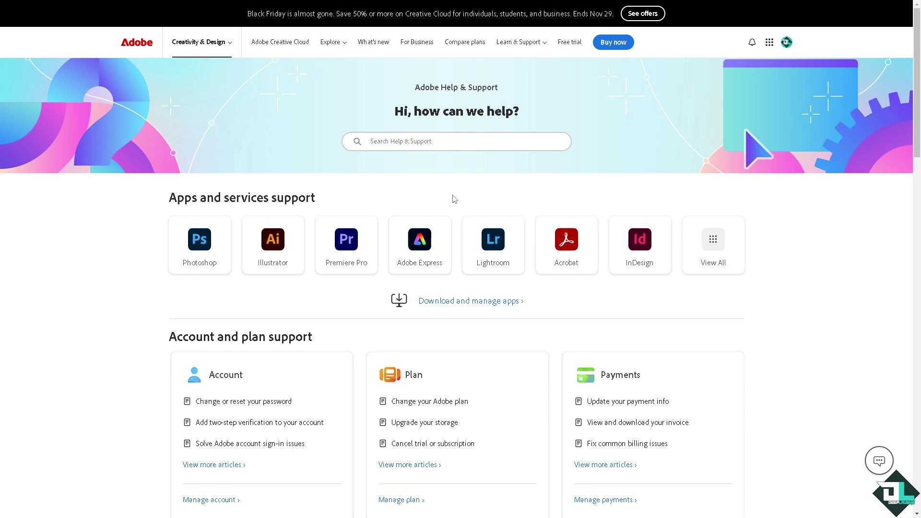
Open the Acrobat support section, then its 'Get started with Adobe Acrobat' article
{"action": "left_click", "coordinate": [571, 249]}
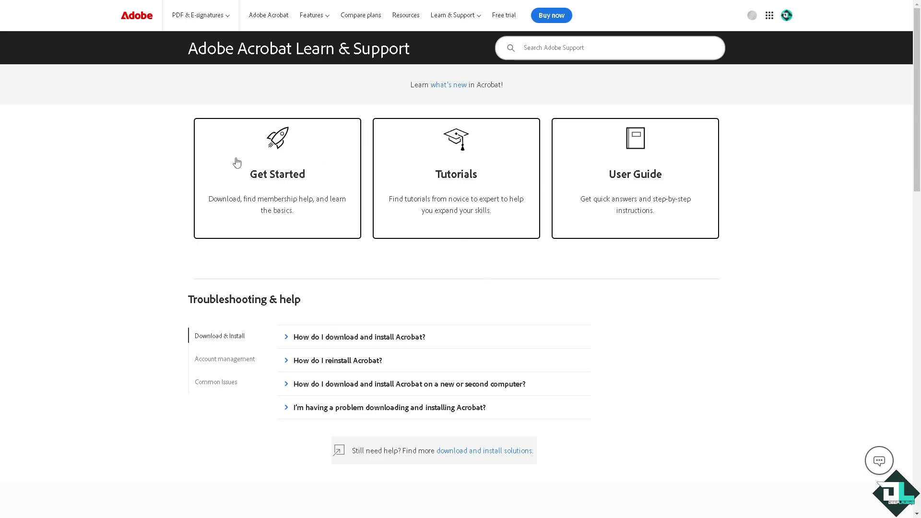
{"action": "left_click", "coordinate": [283, 155]}
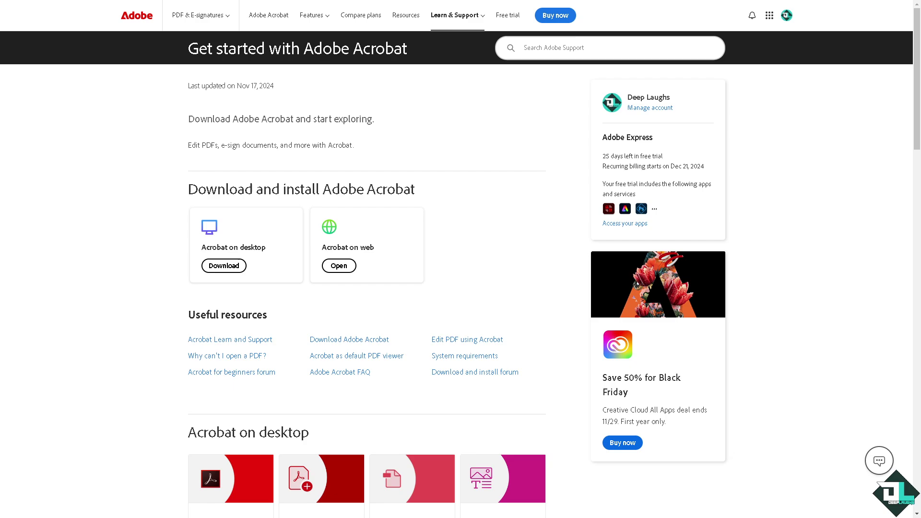
Send the Adobe Virtual Assistant a chat question about changing Acrobat's language
{"action": "left_click", "coordinate": [878, 461]}
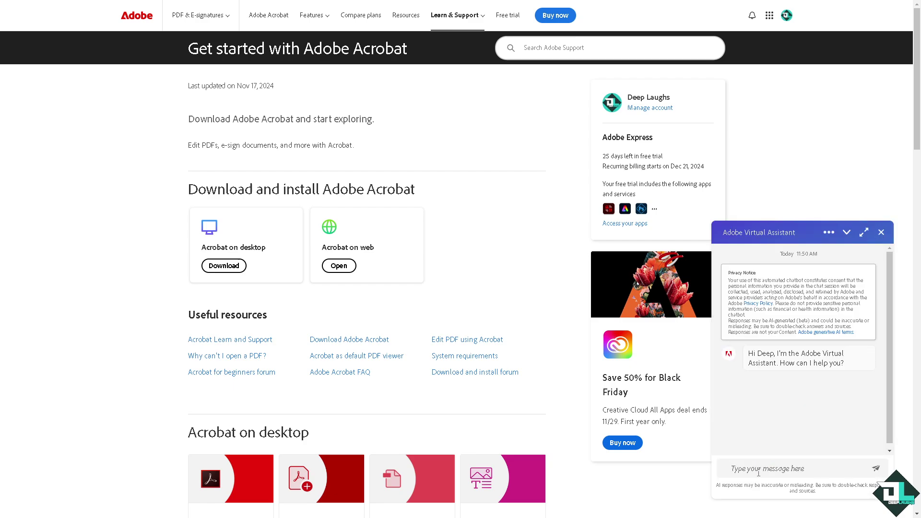
{"action": "left_click", "coordinate": [756, 471]}
{"action": "type", "text": "how to change adobe acrobat language"}
{"action": "key", "text": "Return"}
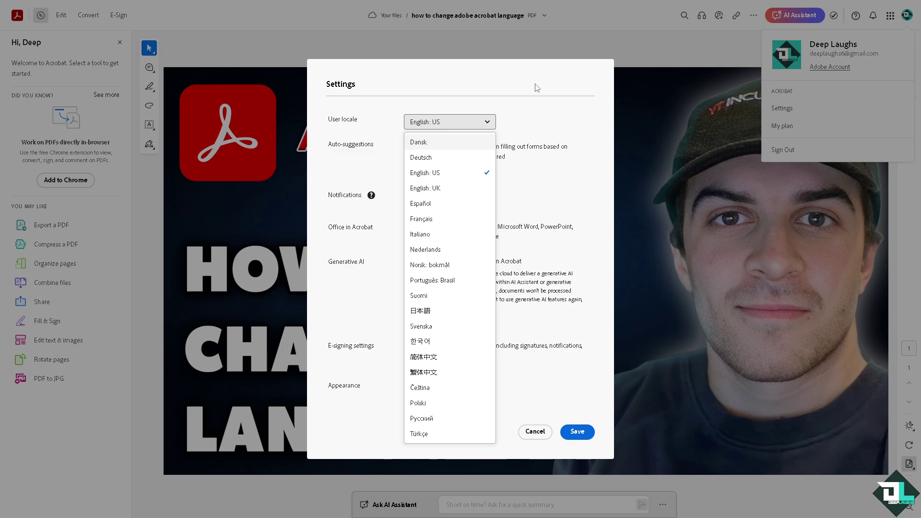
Dismiss the User locale dropdown, keeping English: US as the locale
{"action": "left_click", "coordinate": [537, 91]}
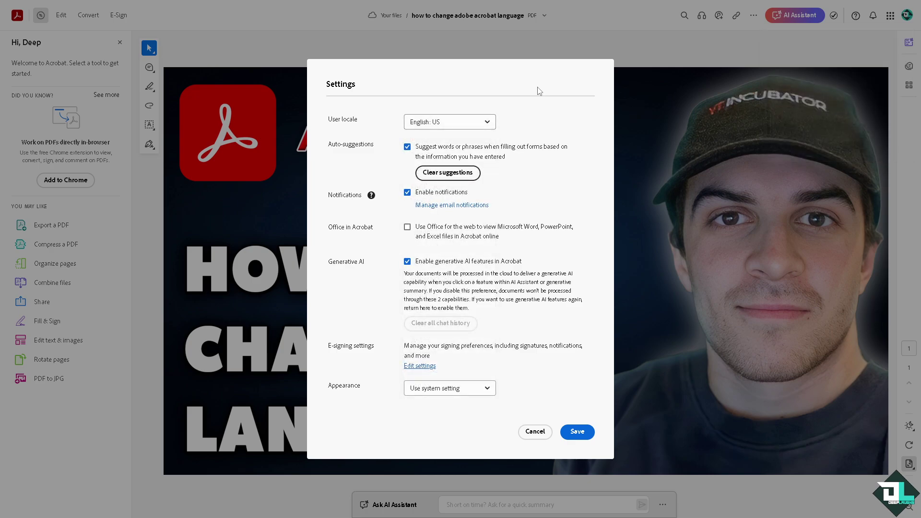